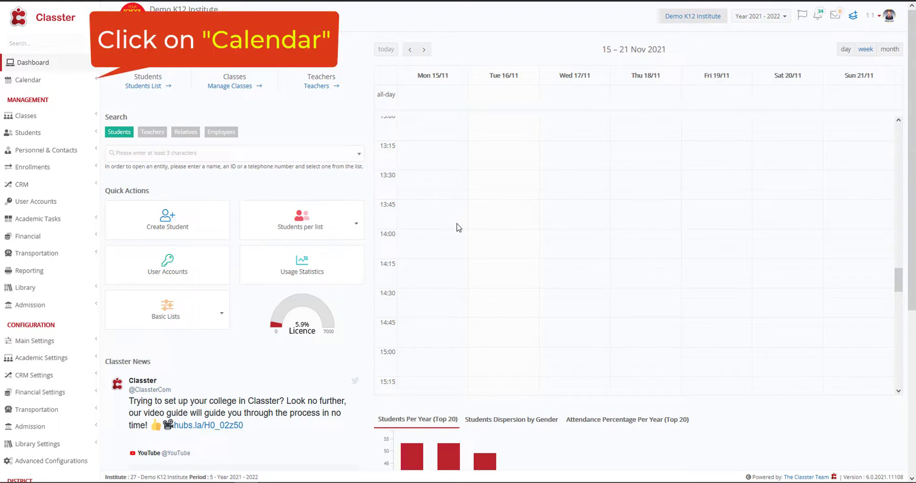
Start a new announcement in the calendar's Events Management and make it visible in the calendar.
click(17, 77)
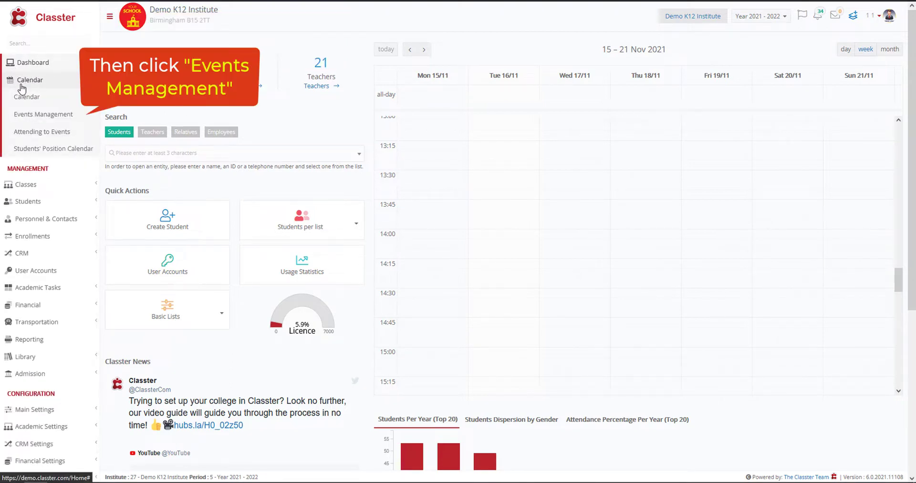
click(31, 115)
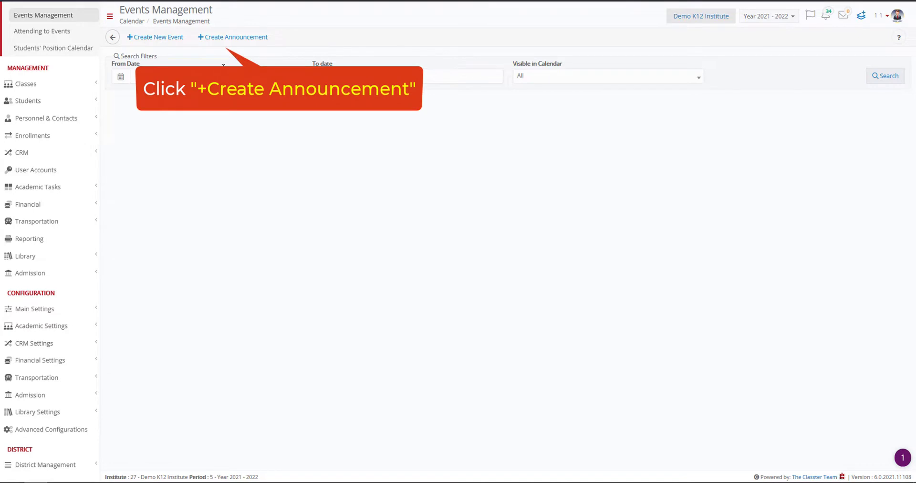
click(237, 37)
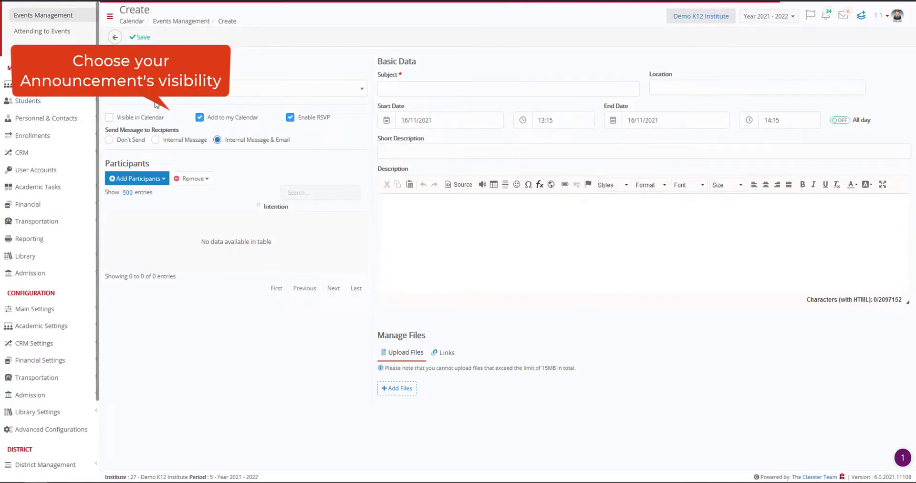
click(132, 119)
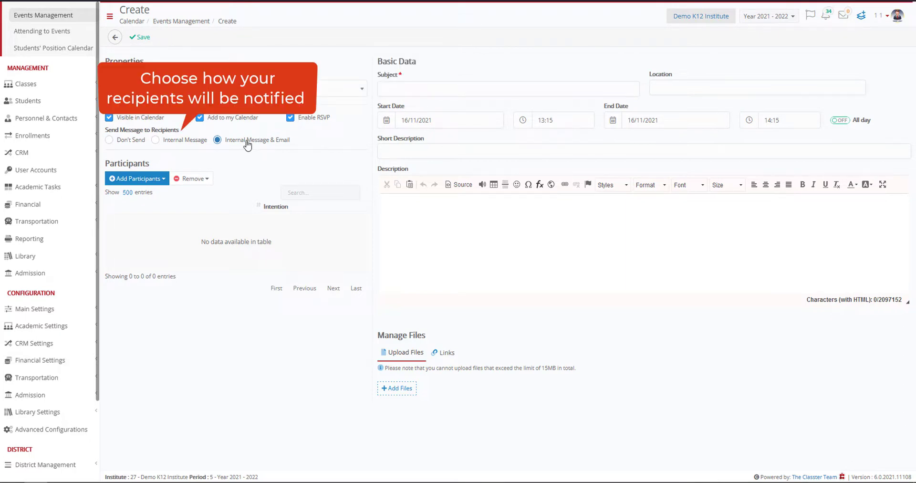
Search for students with the year filter set to All and add all of them as participants.
click(154, 180)
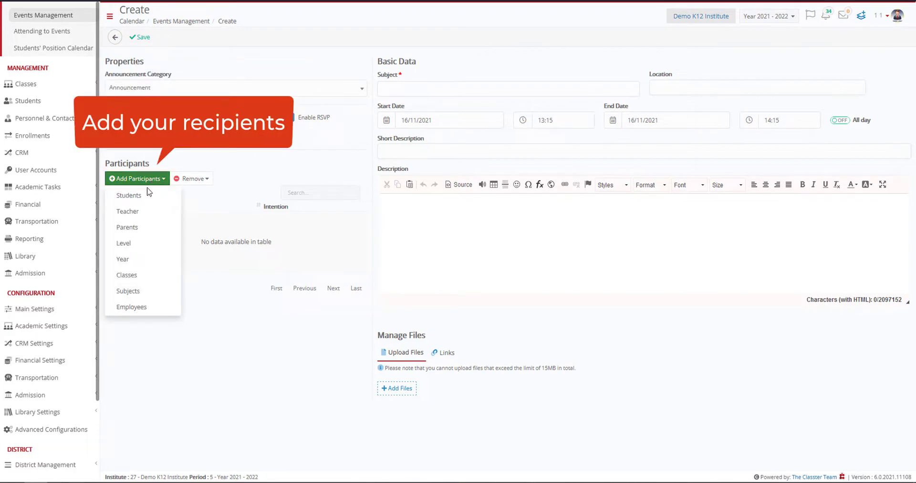
click(145, 196)
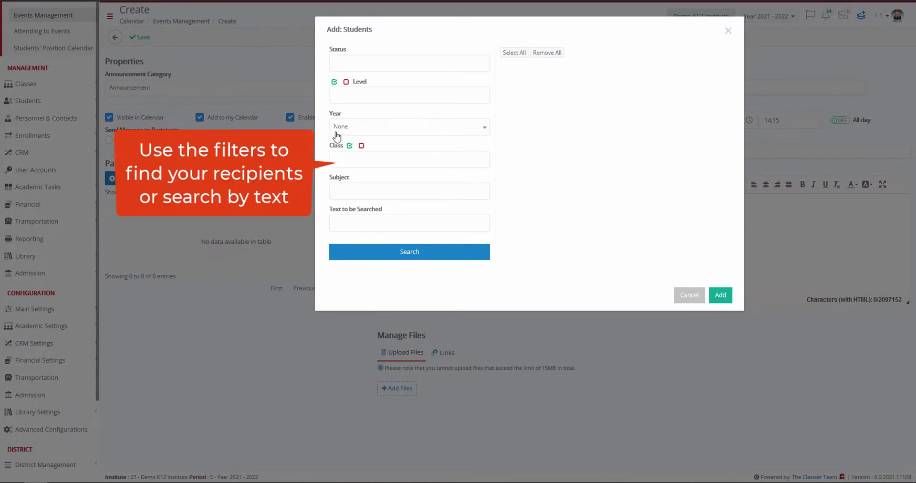
click(407, 128)
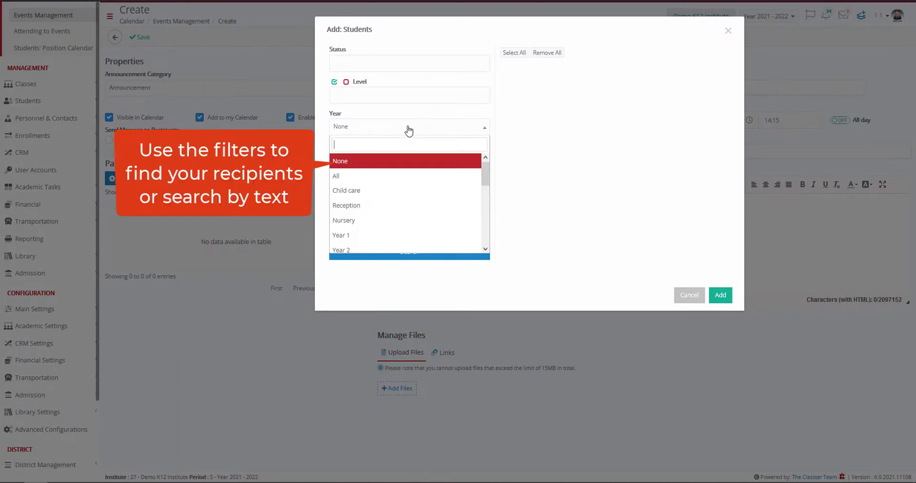
click(382, 176)
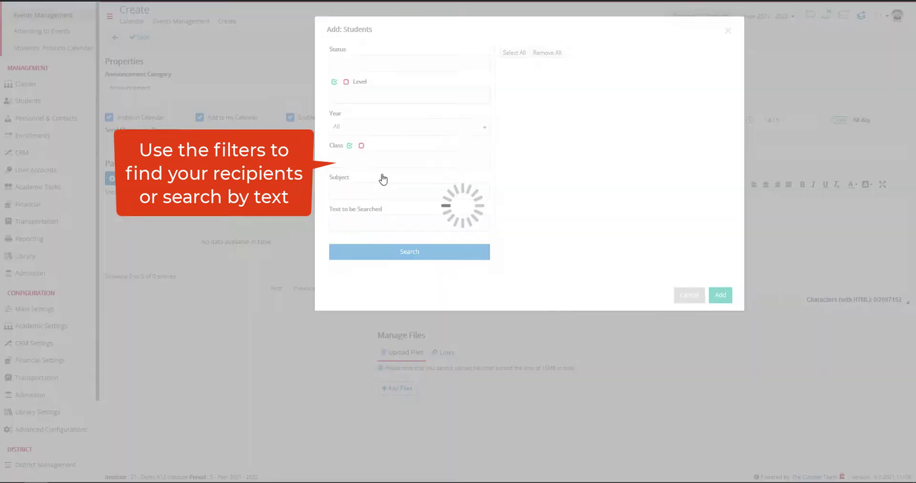
click(406, 254)
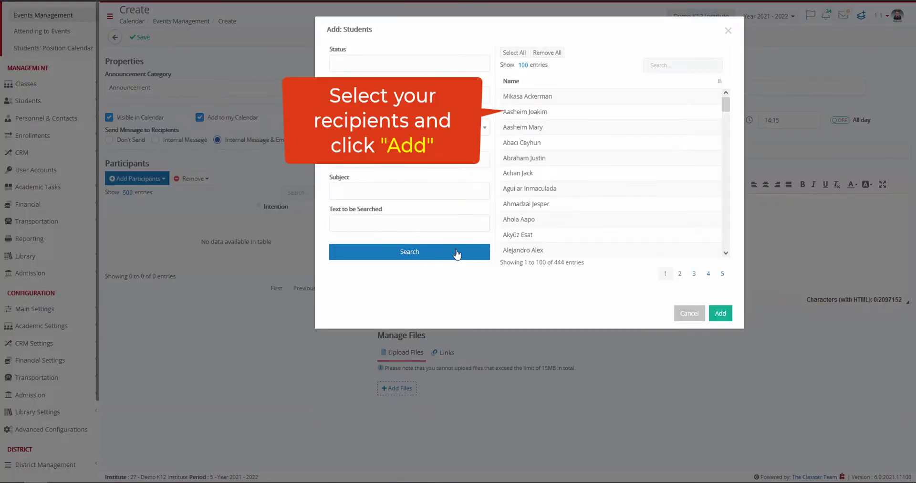
click(523, 56)
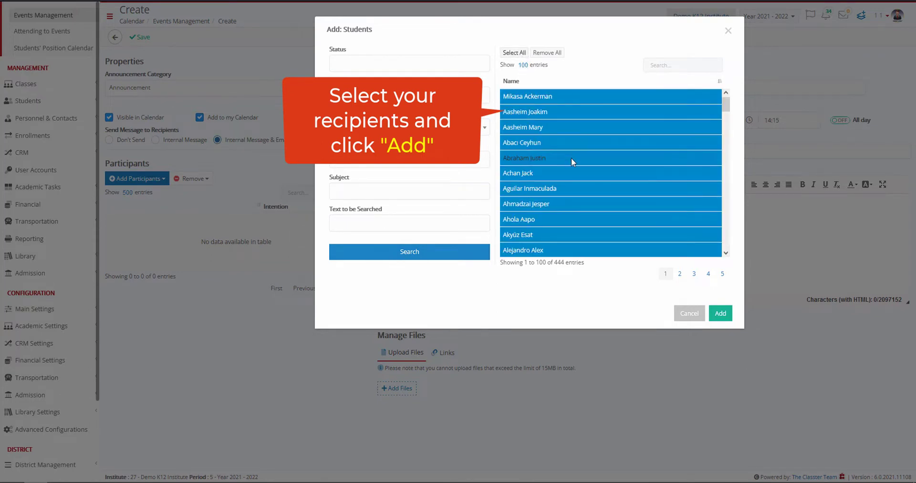
click(720, 314)
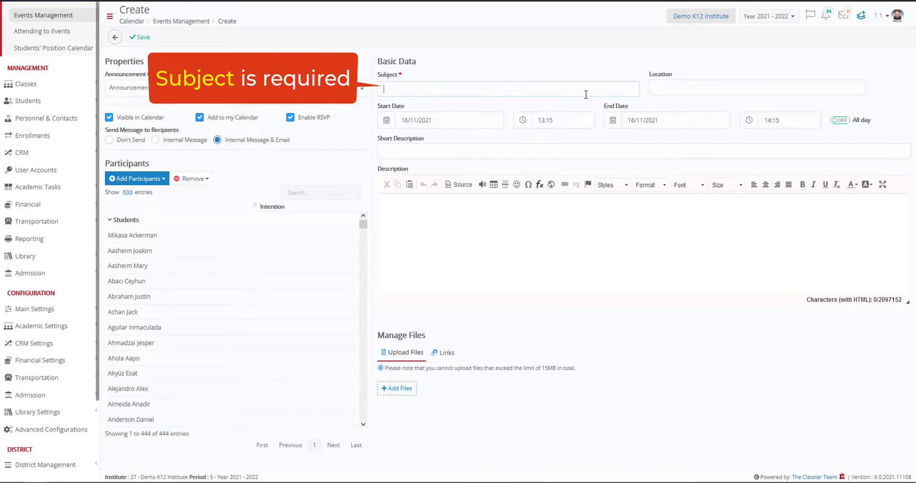
Enter the subject "World Innovation Day - 21 April" and make the announcement last all day.
text(World Innovation Day - 21 April)
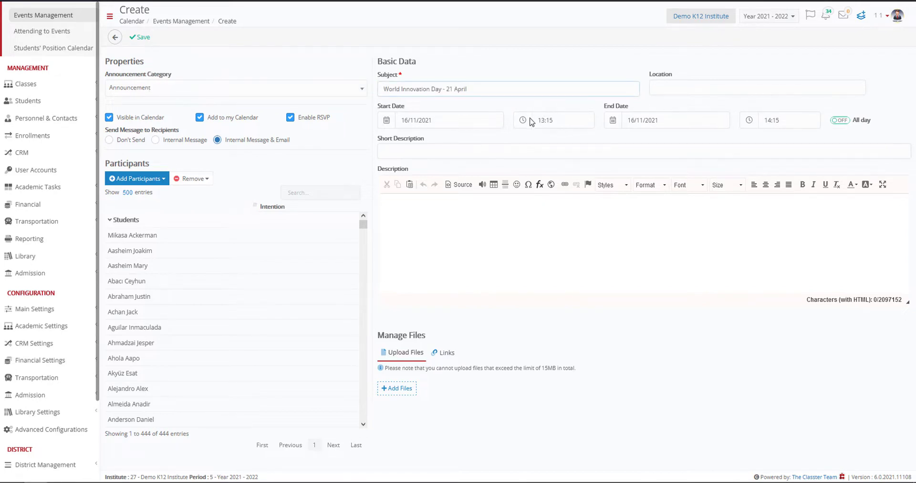
click(778, 118)
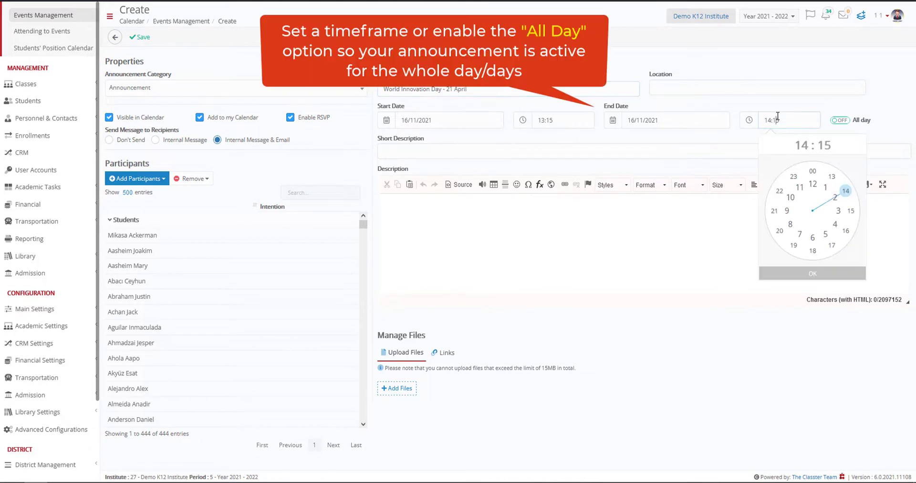
click(820, 273)
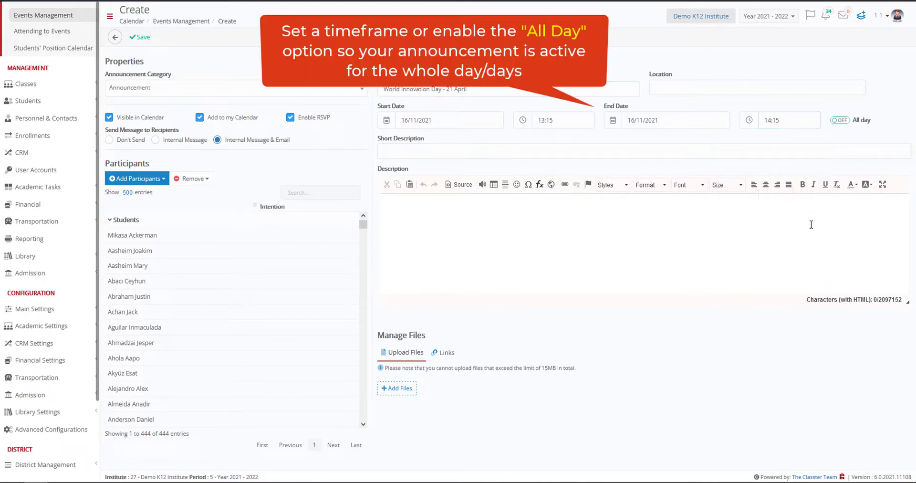
click(840, 121)
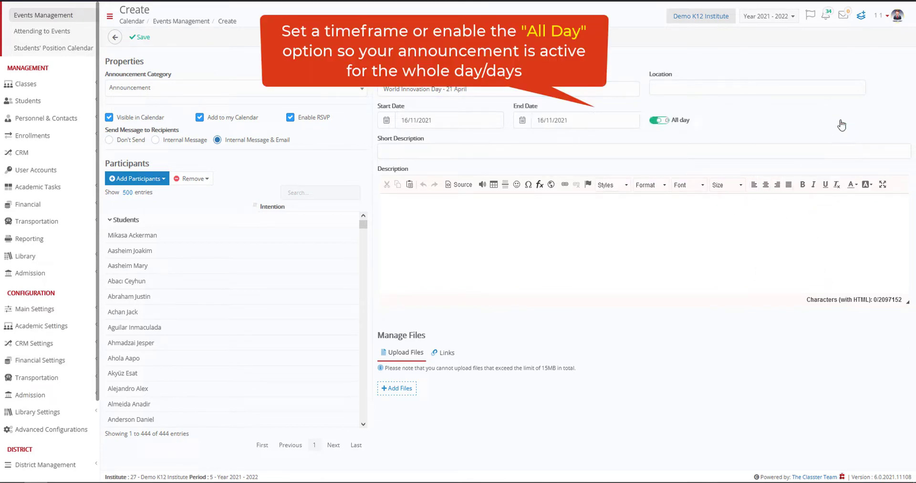
Set the announcement's start date to 21/04/2022.
click(426, 123)
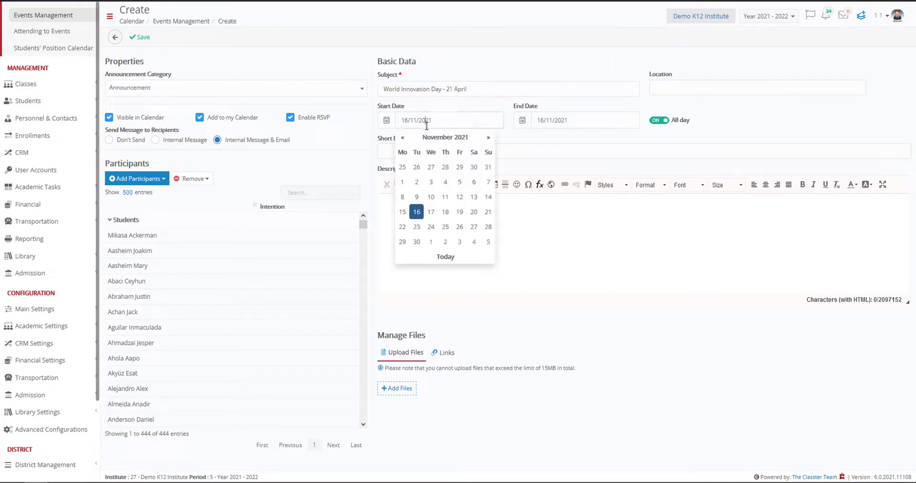
click(488, 138)
click(489, 137)
click(489, 138)
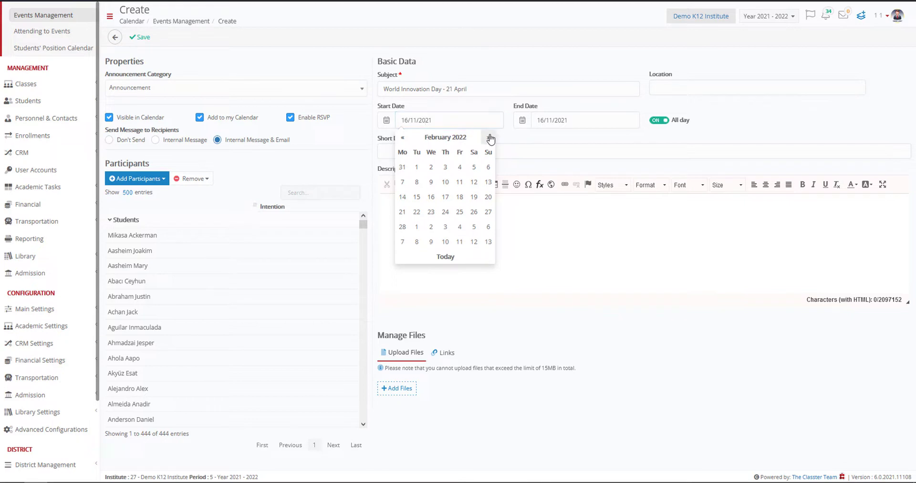
click(489, 138)
click(489, 138)
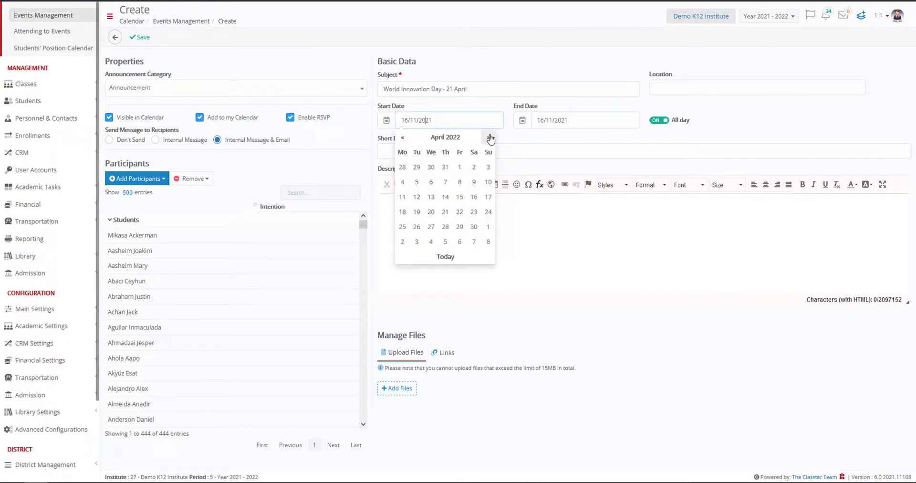
click(447, 213)
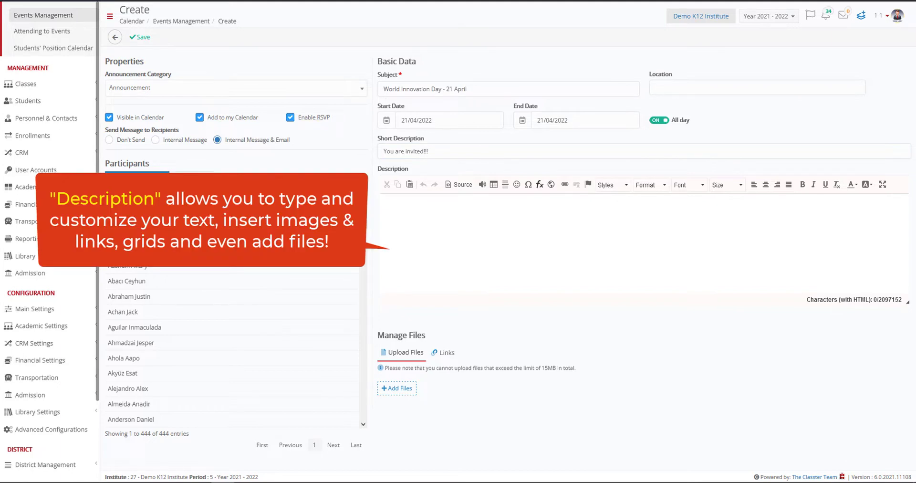
Paste the prepared innovation article into the description and enlarge the text editor's height.
click(462, 241)
key(ctrl+v)
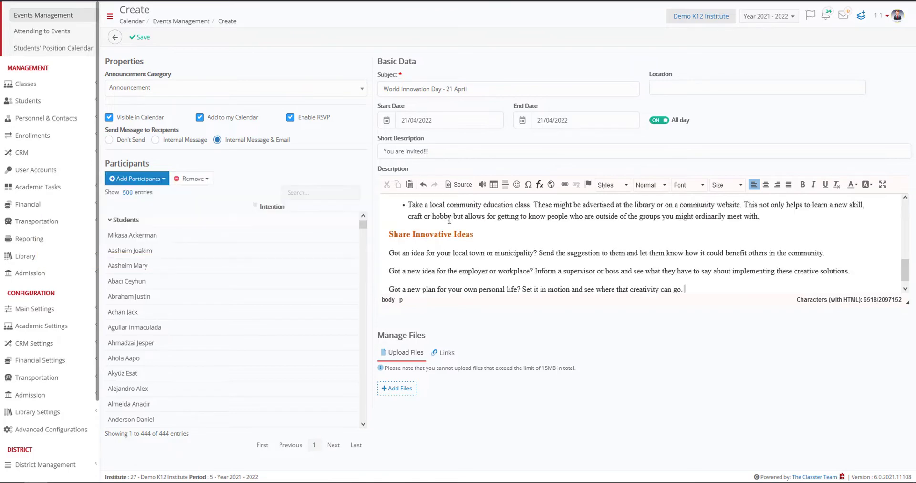
scroll(444, 222, up, 10)
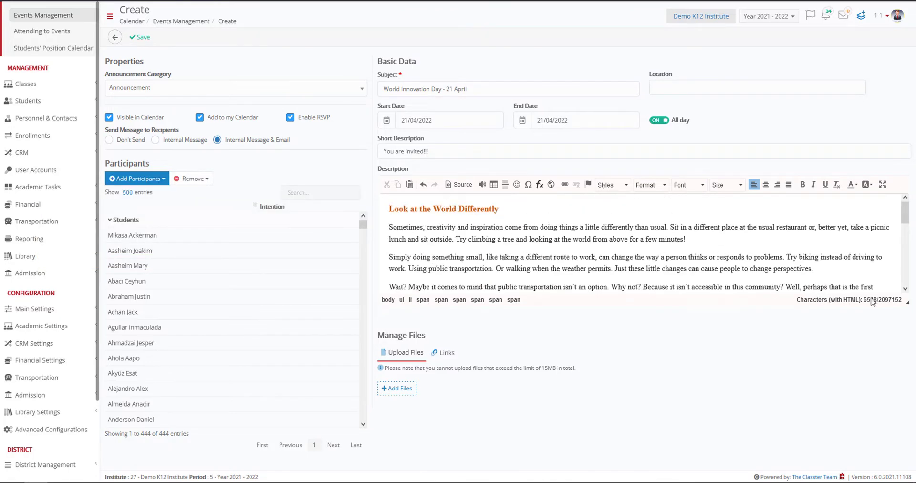
drag(908, 302, 903, 441)
Insert three blank lines above the "Look at the World Differently" heading and place the light bulb illustration there.
click(387, 209)
key(Return)
key(Return)
key(Return)
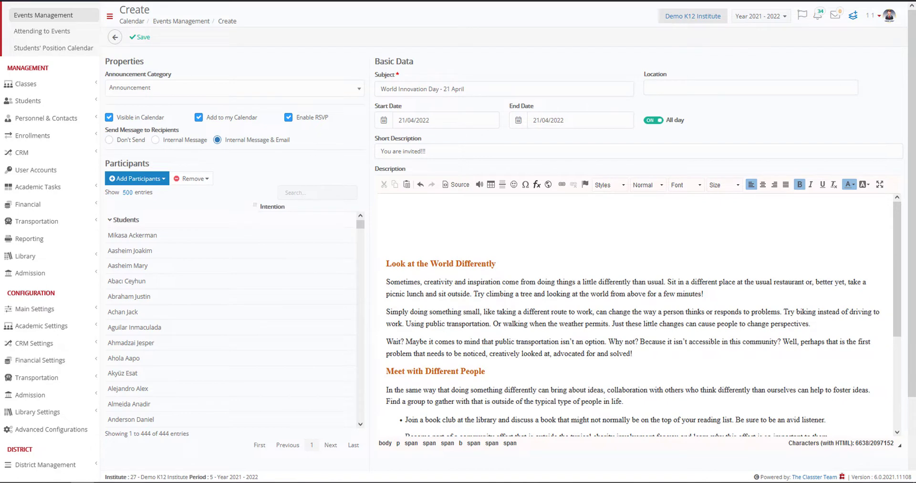
drag(593, 199, 521, 225)
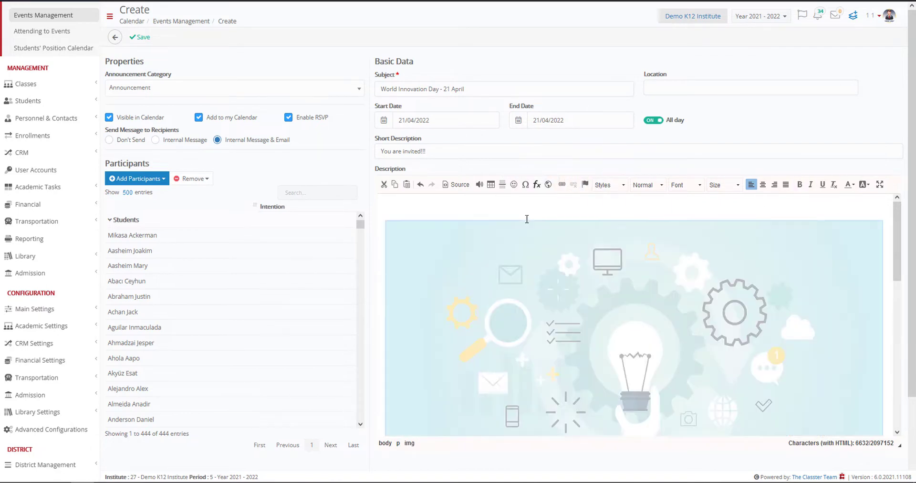
Add an empty file upload row and an empty link row to the announcement's attachments.
scroll(753, 280, down, 1)
drag(898, 261, 891, 394)
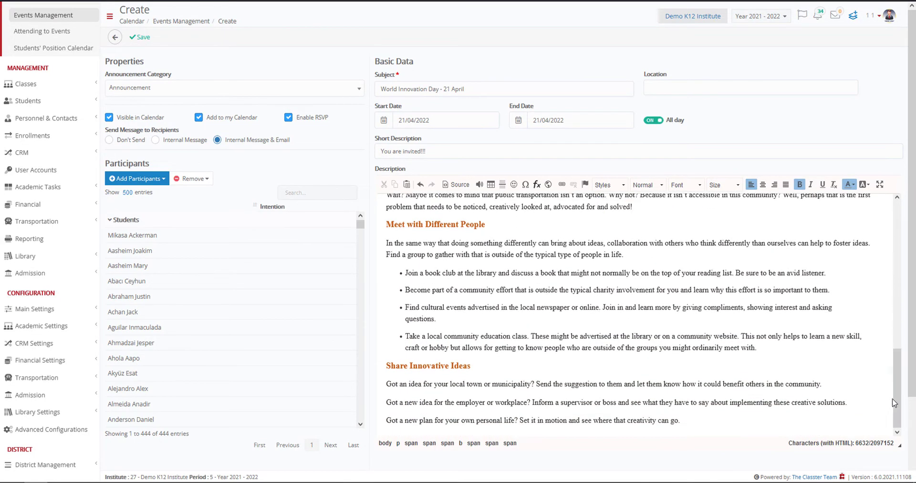
drag(910, 363, 914, 430)
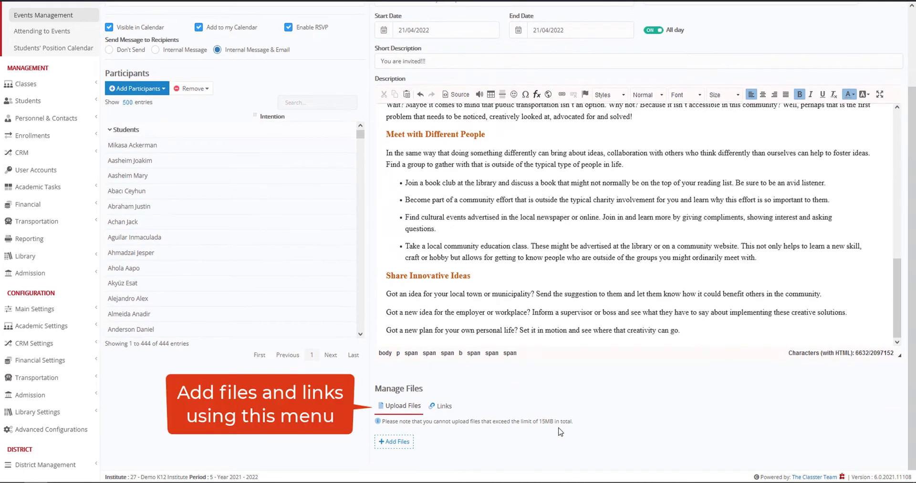
click(390, 443)
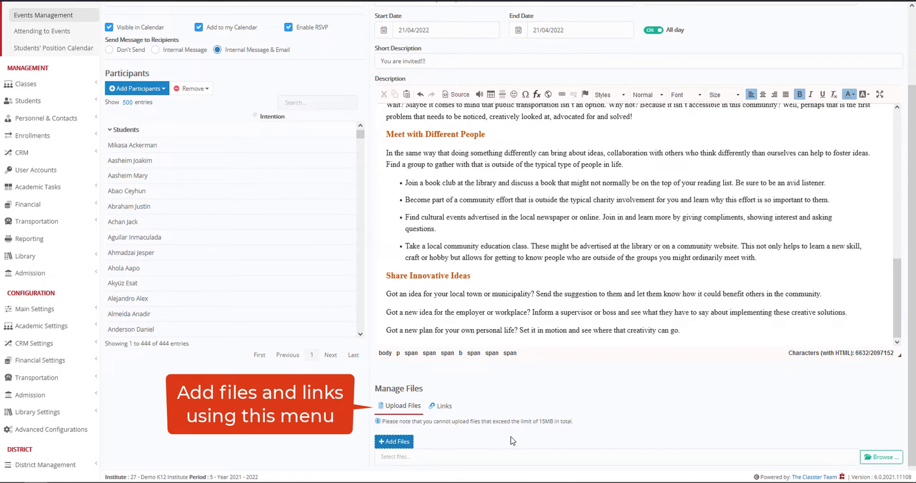
drag(912, 360, 912, 363)
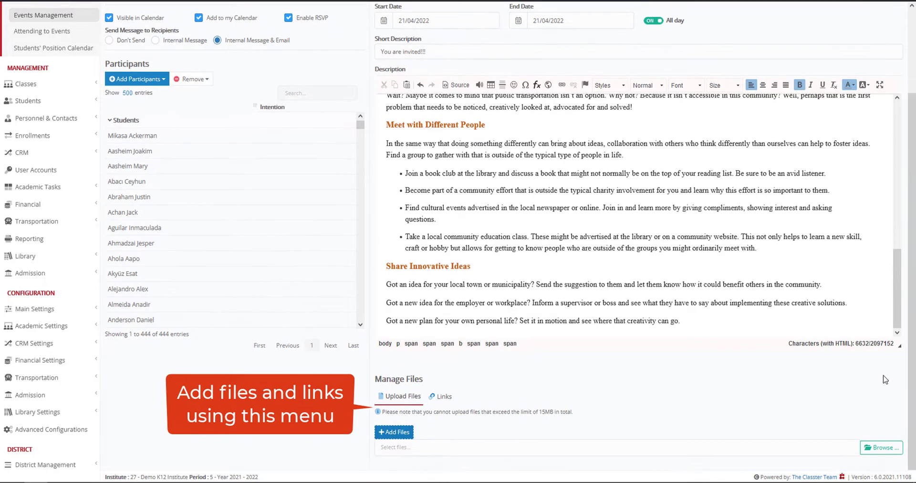
click(443, 397)
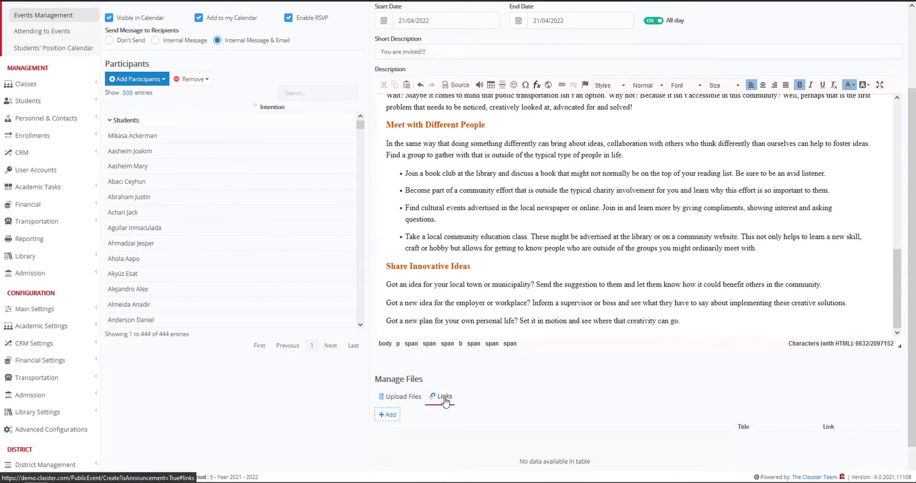
click(389, 415)
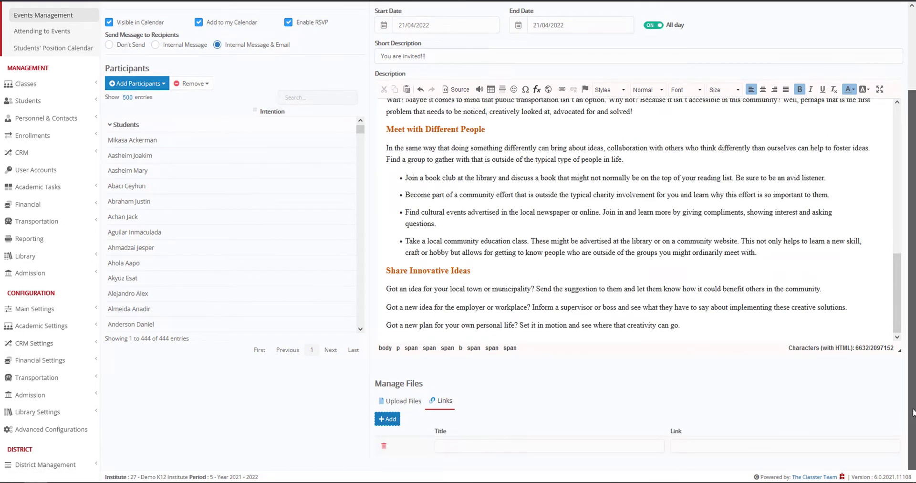
Save the announcement.
scroll(914, 346, up, 2)
scroll(914, 346, up, 1)
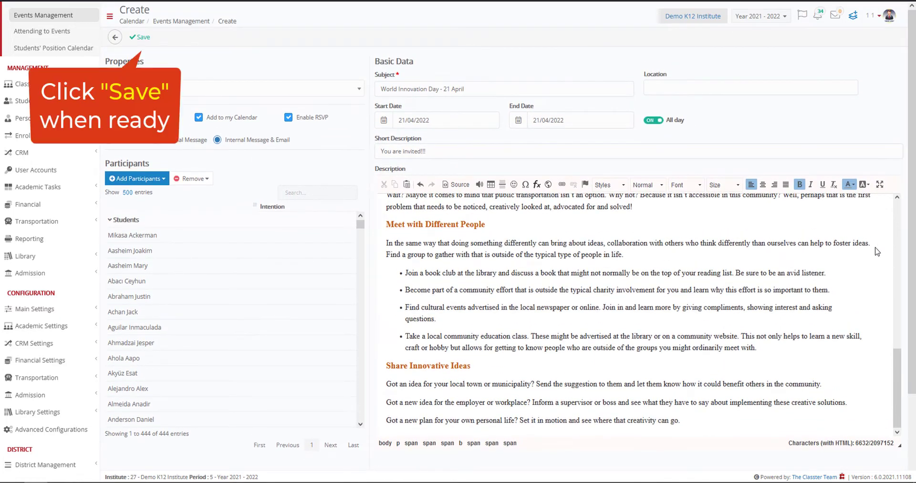
click(140, 41)
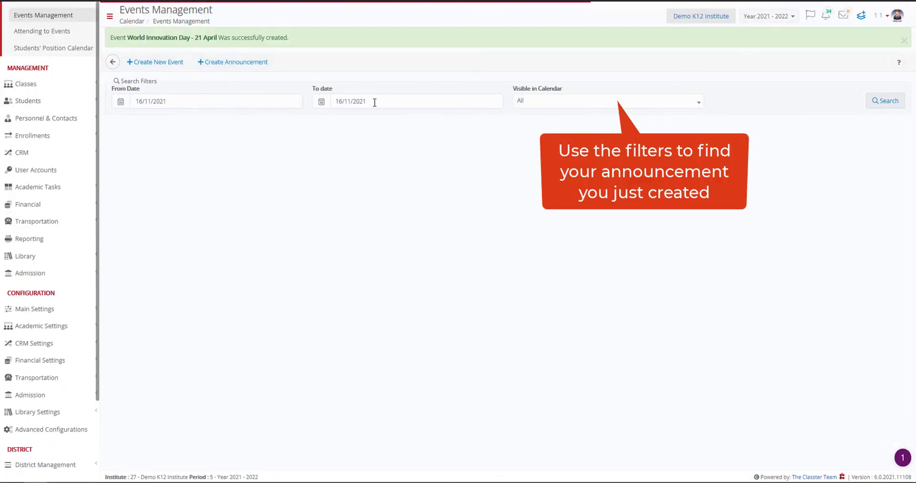
Set the end date of the events search filter to 22/04/2022.
click(405, 105)
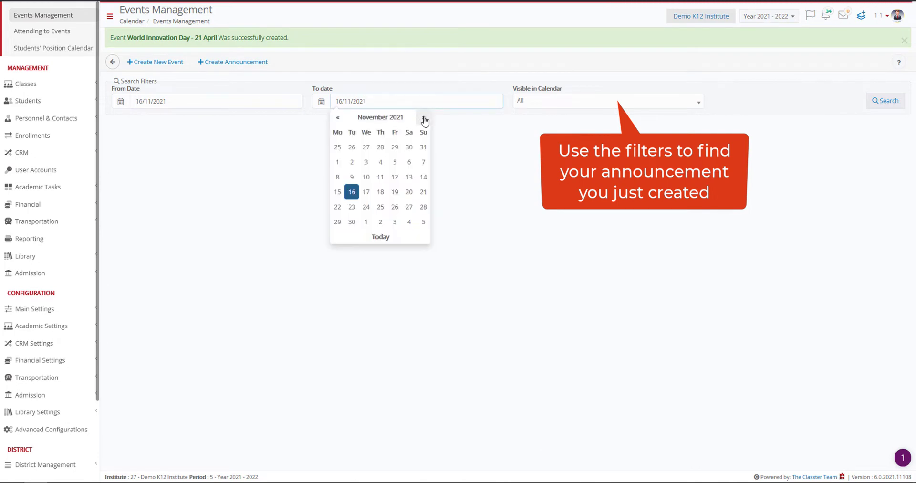
click(424, 118)
click(424, 119)
click(424, 119)
click(424, 119)
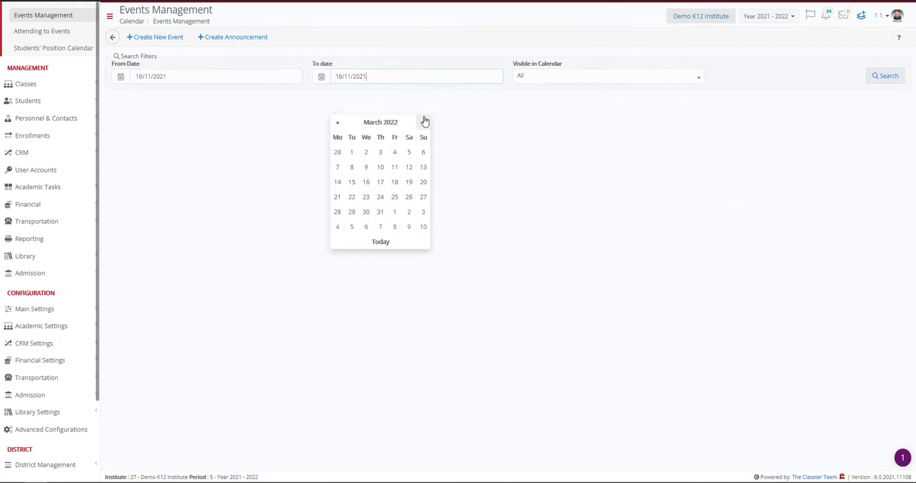
click(424, 119)
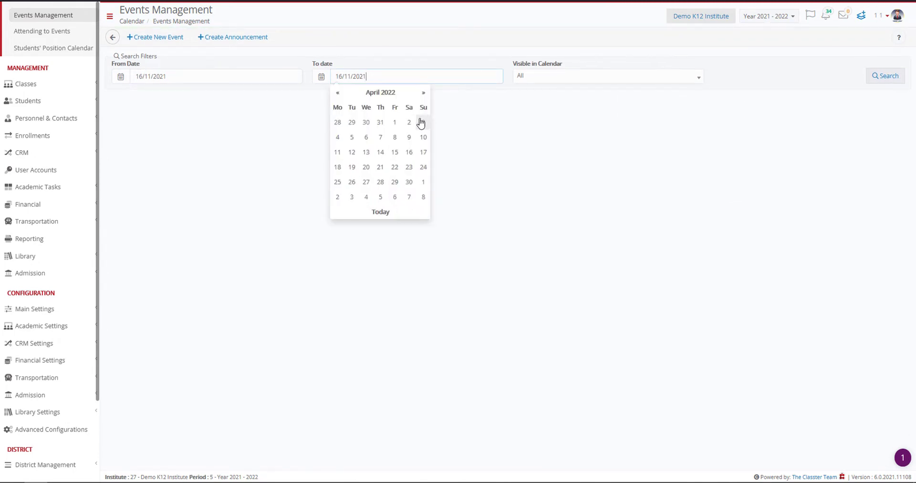
click(394, 167)
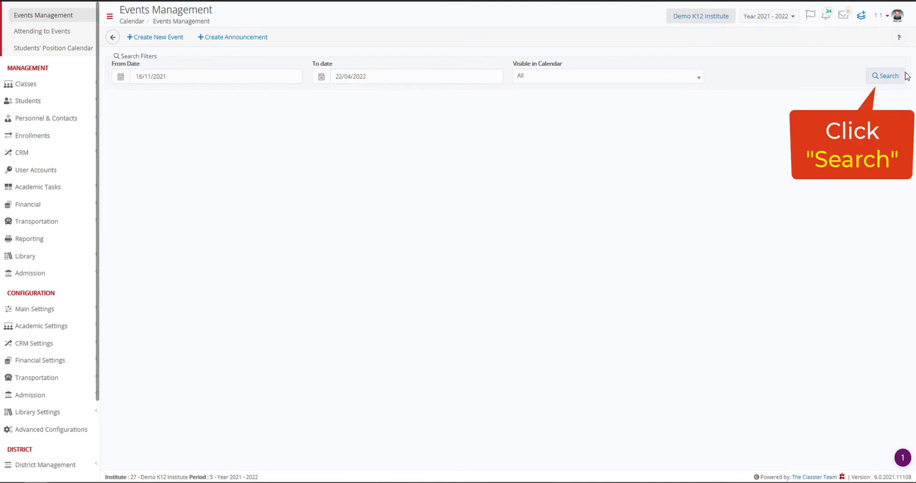
Search for events in the filtered date range and show the available actions for the World Creativity and Innovation Day announcement.
click(889, 81)
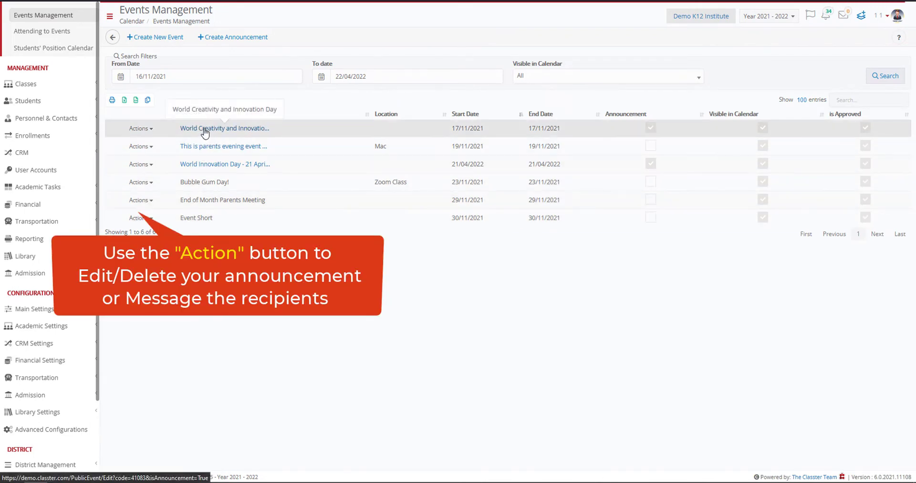
click(148, 129)
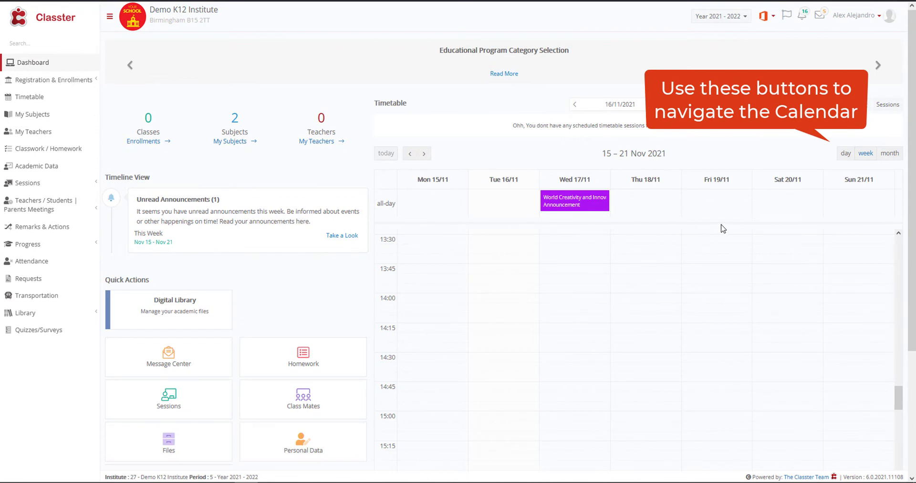
Switch the student dashboard calendar to the monthly view and advance it to April 2022.
click(890, 154)
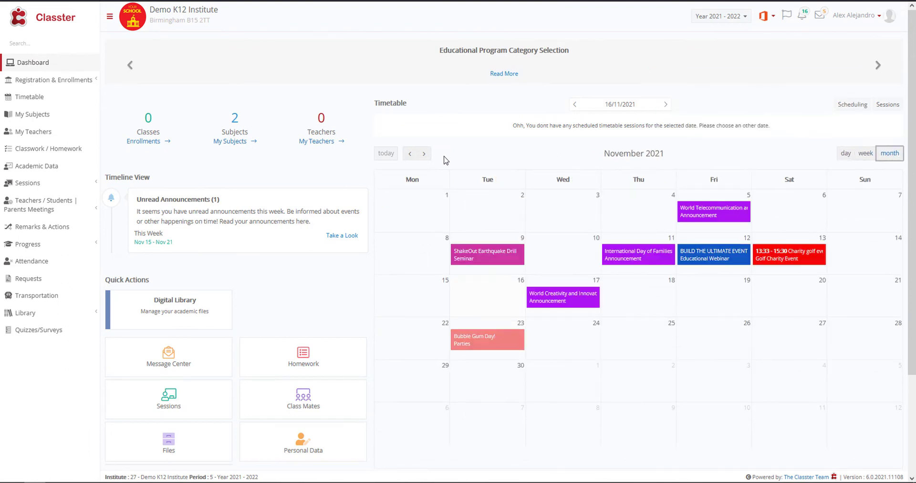
click(423, 154)
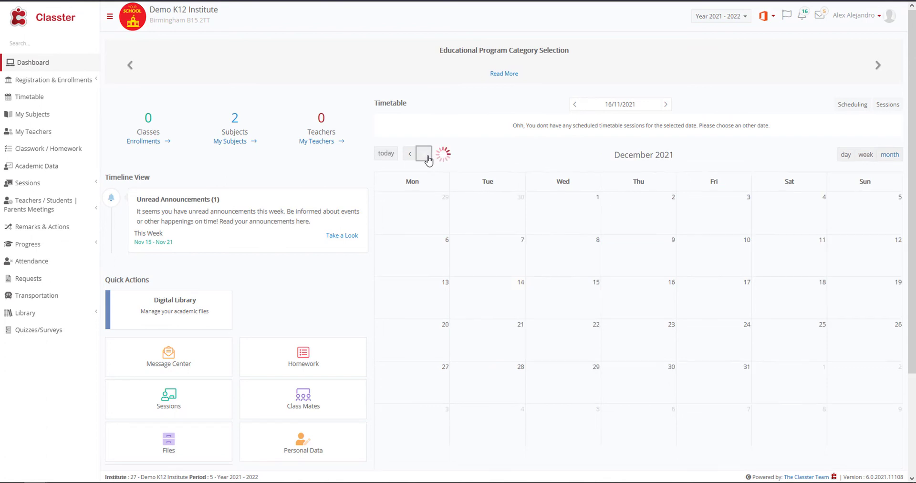
click(424, 153)
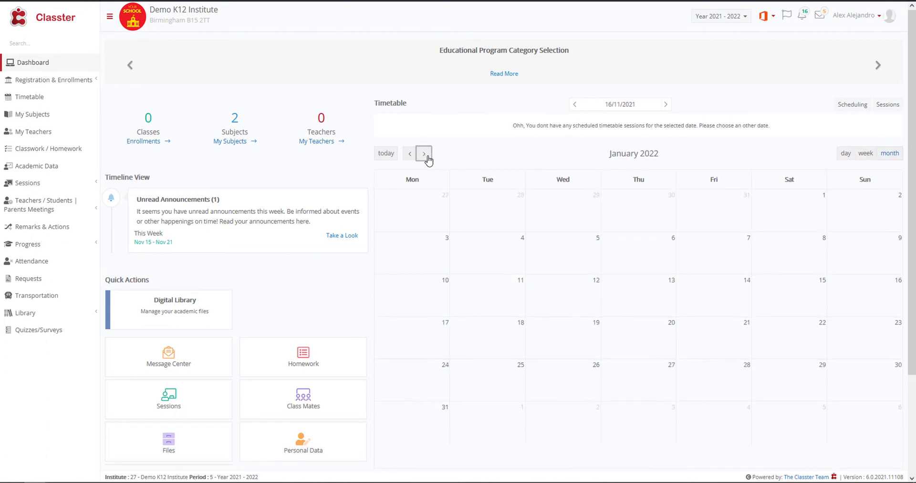
click(424, 154)
click(424, 153)
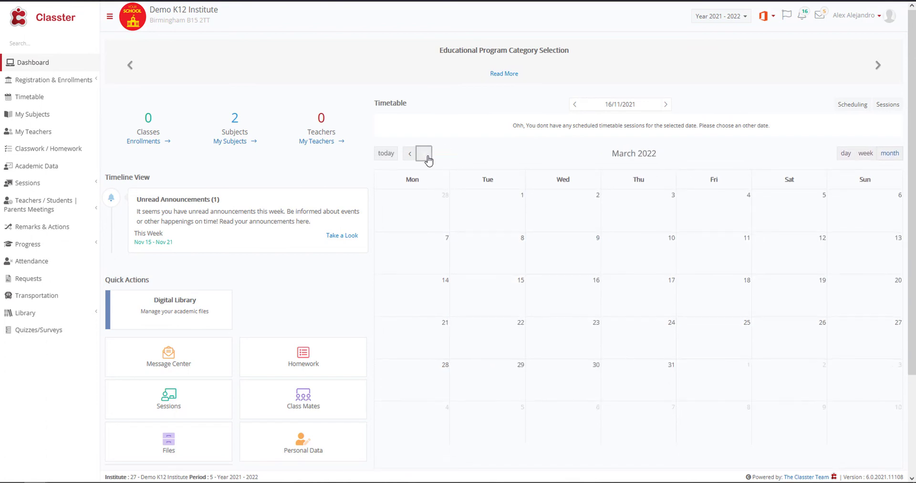
click(424, 154)
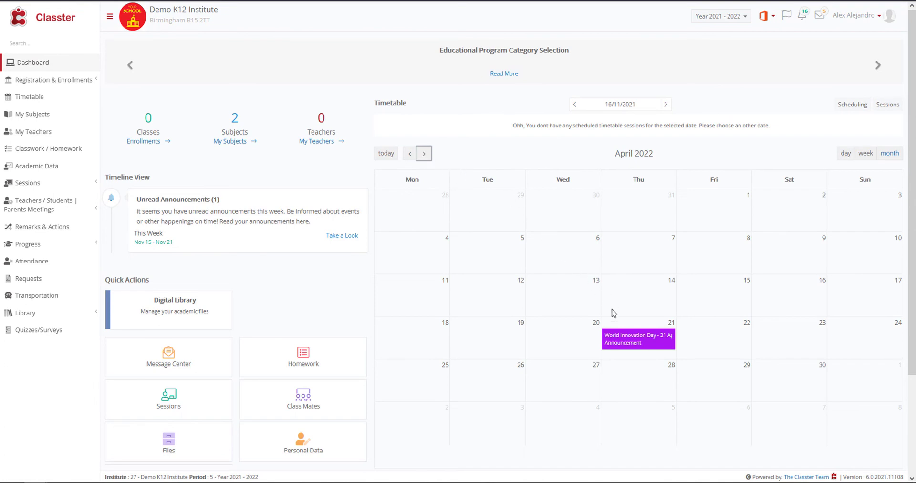
Open the World Innovation Day announcement on 21 April, RSVP as Going, and close its details.
click(640, 342)
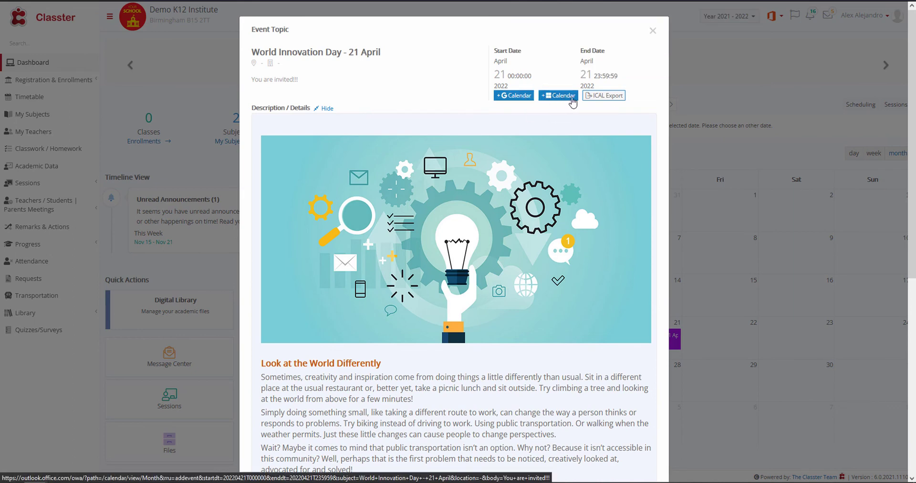
drag(912, 104, 913, 313)
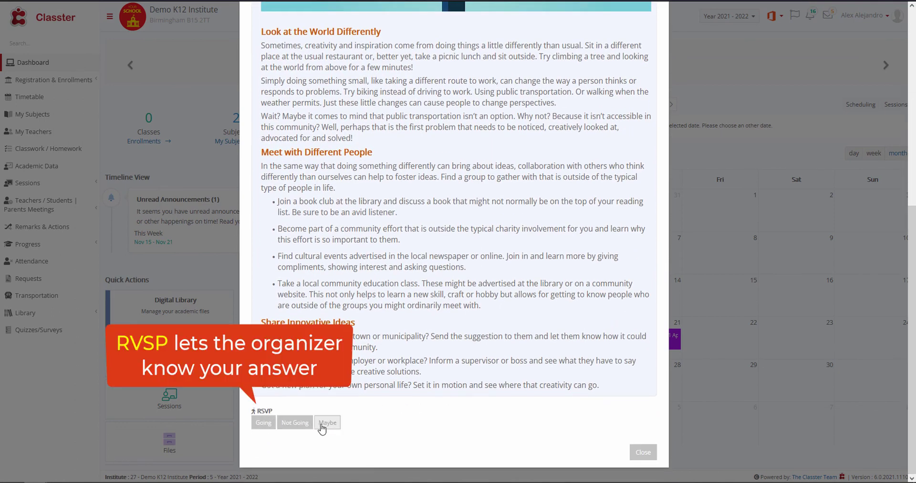
click(264, 425)
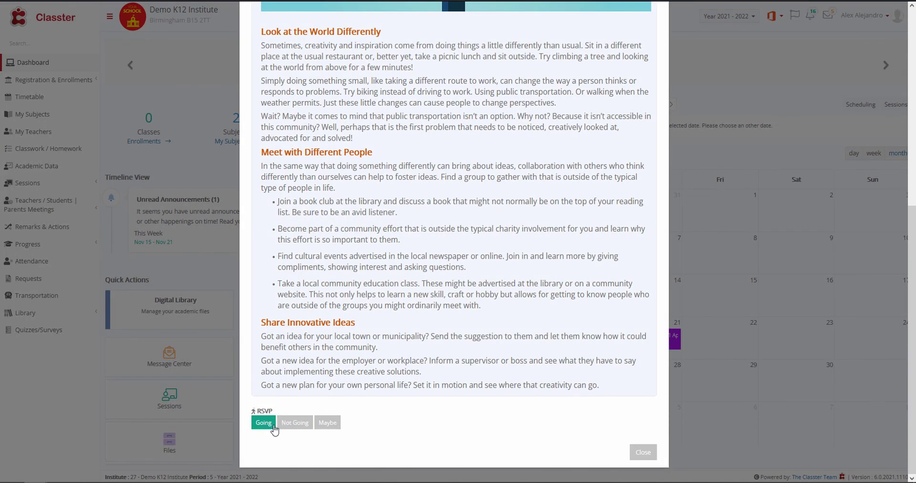
click(641, 453)
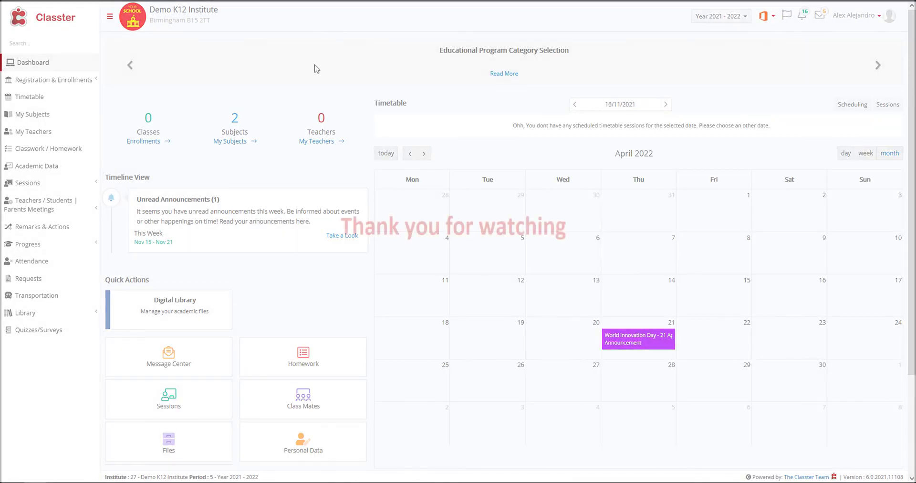